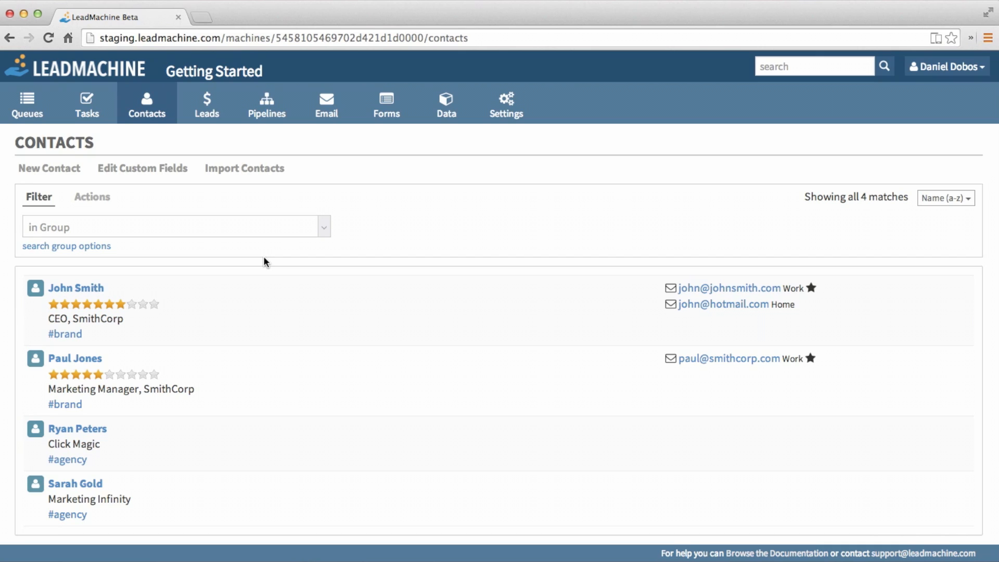
# Open the record of the SmithCorp CEO in the contacts list and review its details, notes and related leads.
pyautogui.click(81, 290)
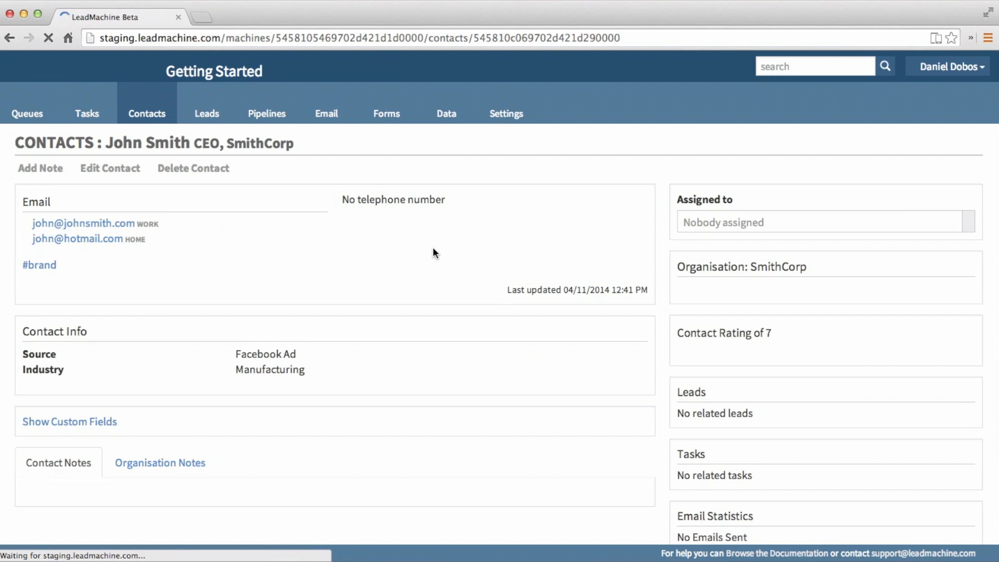
pyautogui.scroll(-3, 771, 311)
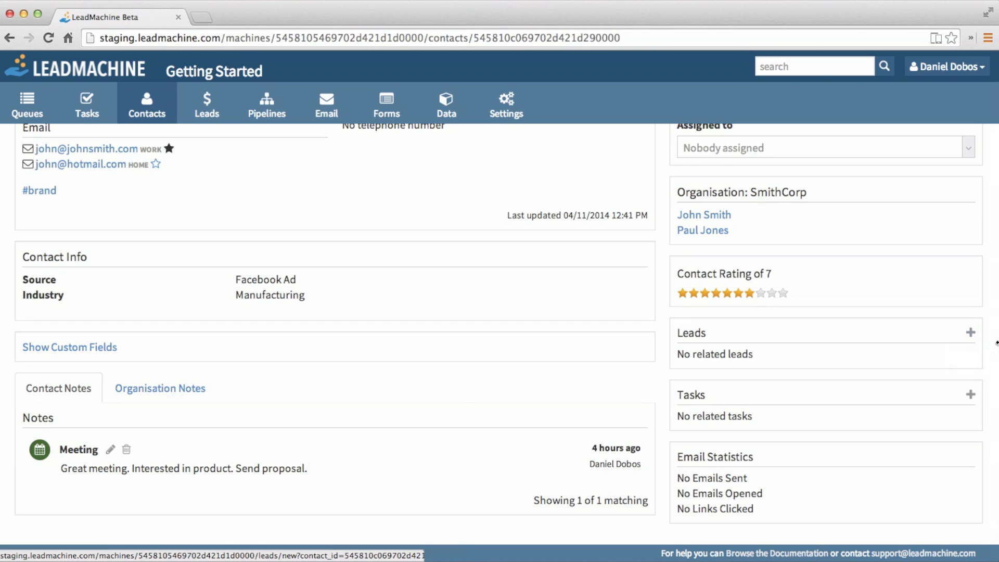
# Create a new pipeline named "Sales Process".
pyautogui.click(275, 110)
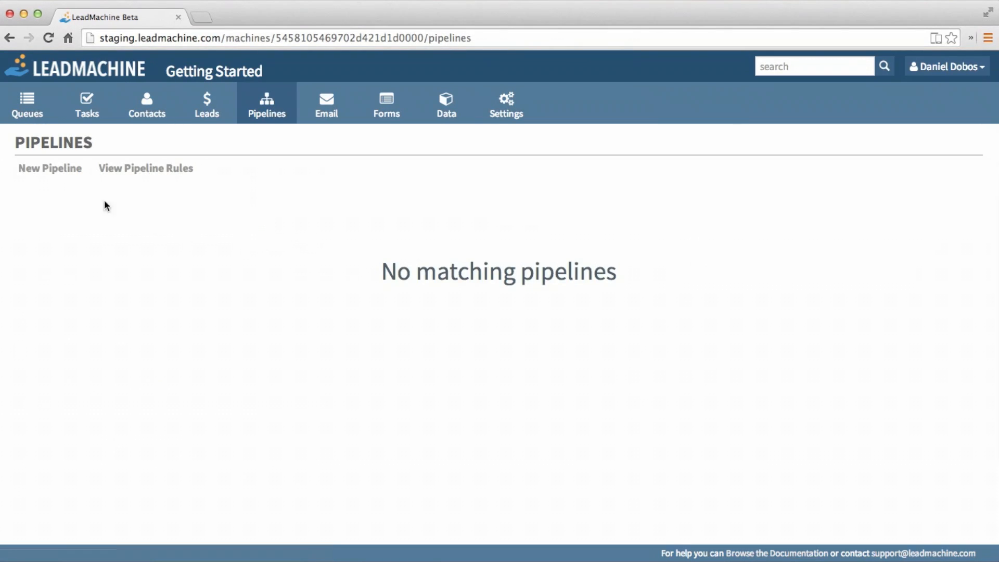
pyautogui.click(55, 167)
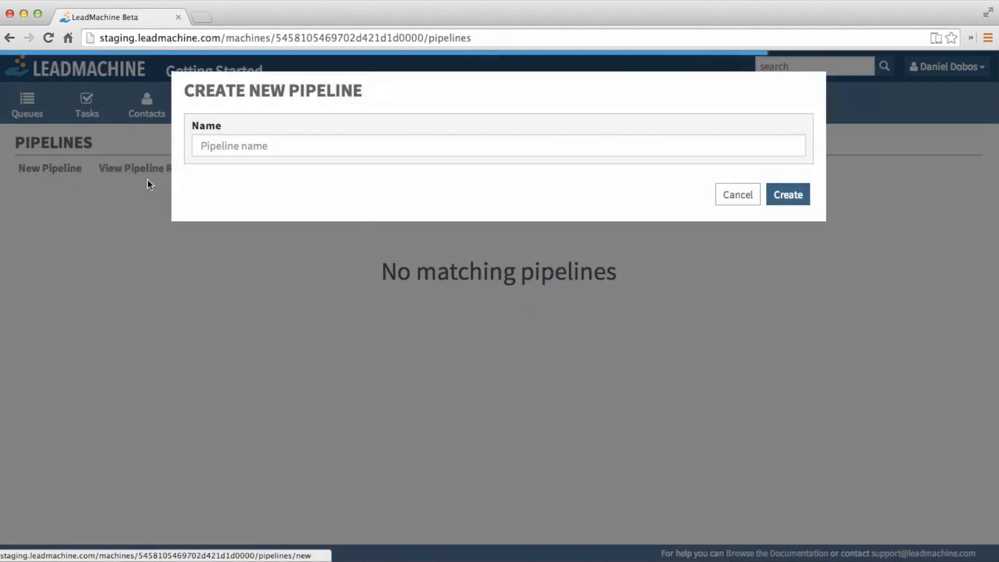
pyautogui.click(208, 147)
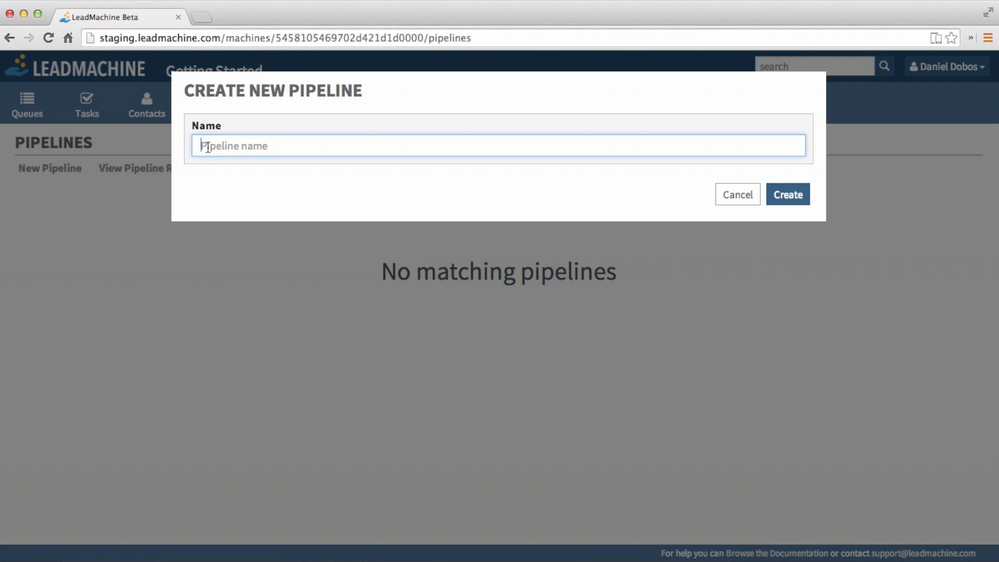
pyautogui.write('Sales PRoc')
pyautogui.press('BackSpace')
pyautogui.press('BackSpace')
pyautogui.press('BackSpace')
pyautogui.write('rocess')
pyautogui.press('Return')
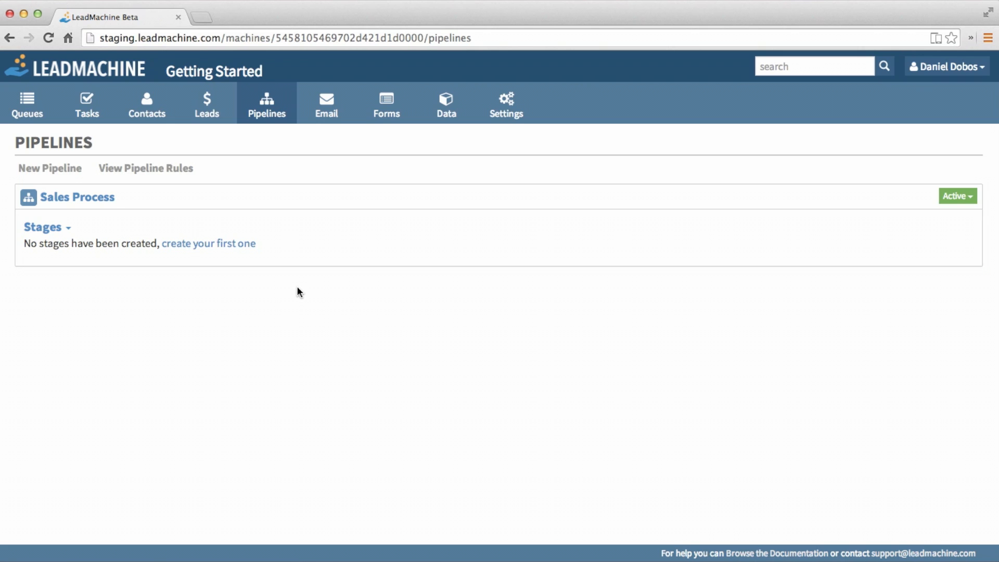
# Add a first stage named "Idea" to the Sales Process pipeline.
pyautogui.click(228, 244)
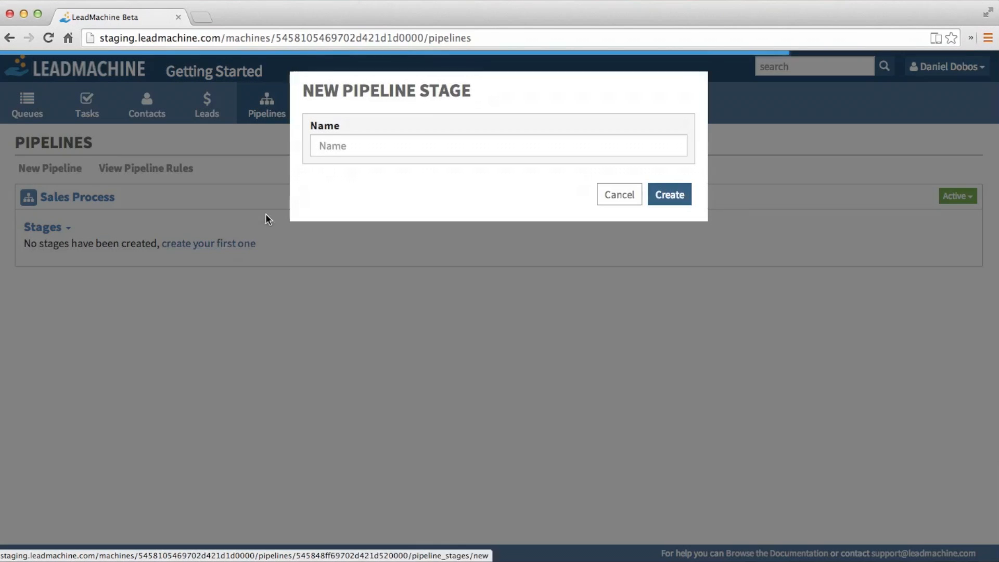
pyautogui.click(334, 143)
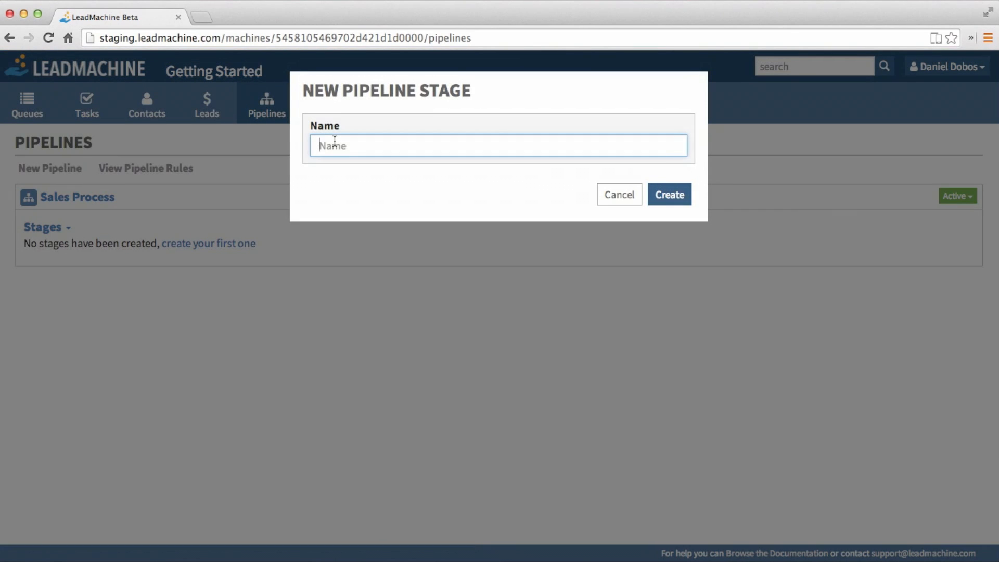
pyautogui.write('Idea')
pyautogui.press('Return')
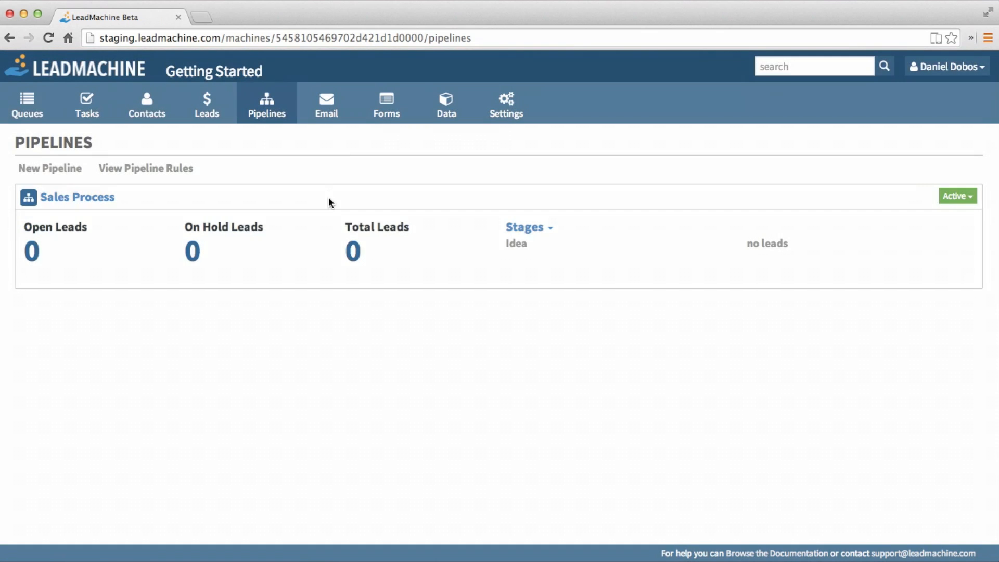
# Add another stage named "Send Info" to the Sales Process pipeline.
pyautogui.click(518, 228)
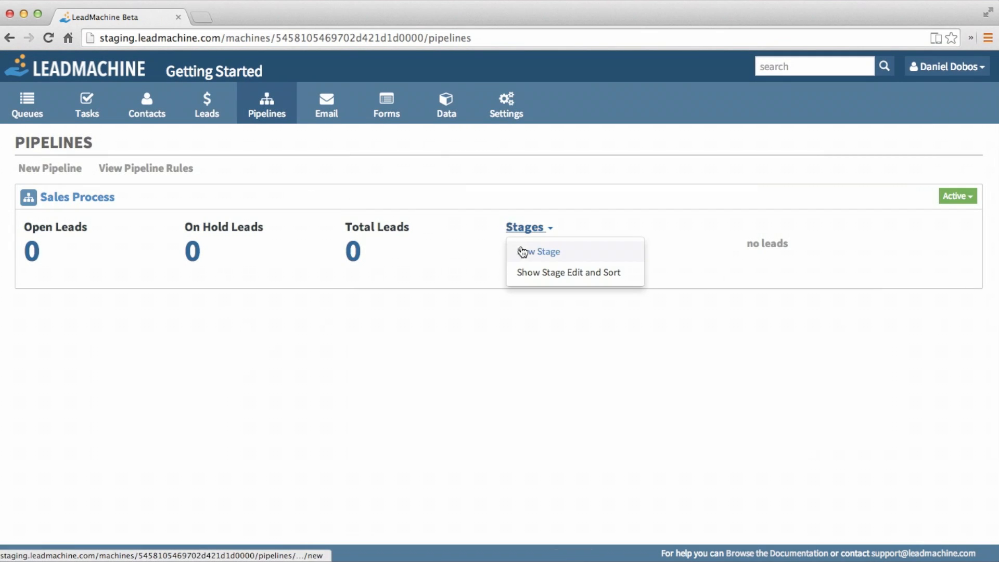
pyautogui.click(522, 251)
pyautogui.click(347, 145)
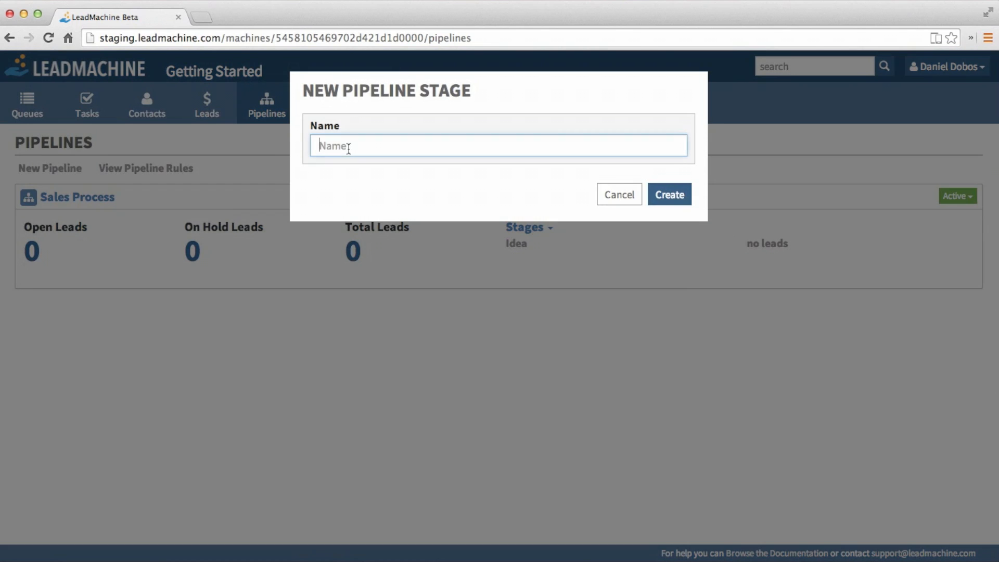
pyautogui.write('Send Info')
pyautogui.press('Return')
# Add a stage named "Presentation Done" to the Sales Process pipeline.
pyautogui.click(531, 228)
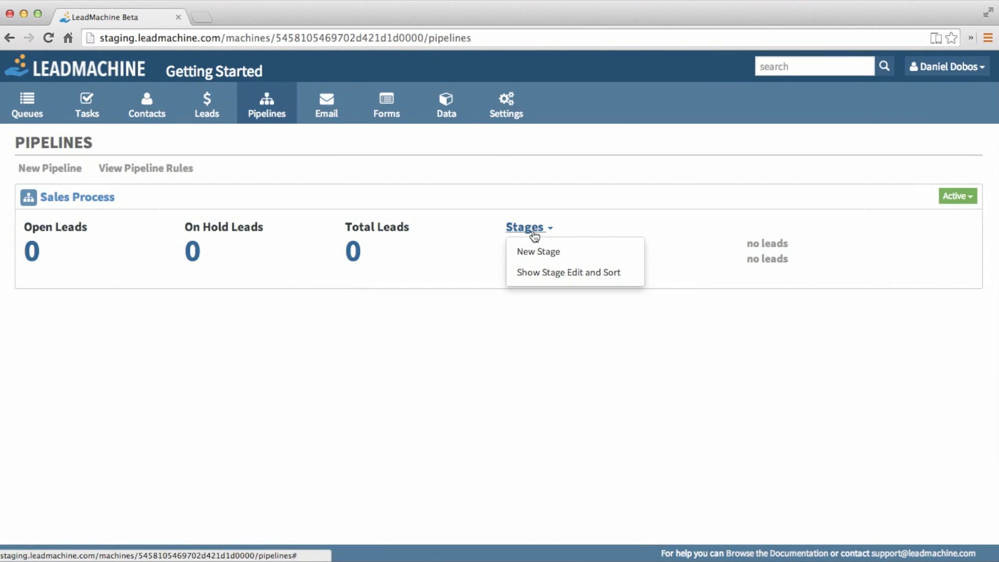
pyautogui.click(535, 254)
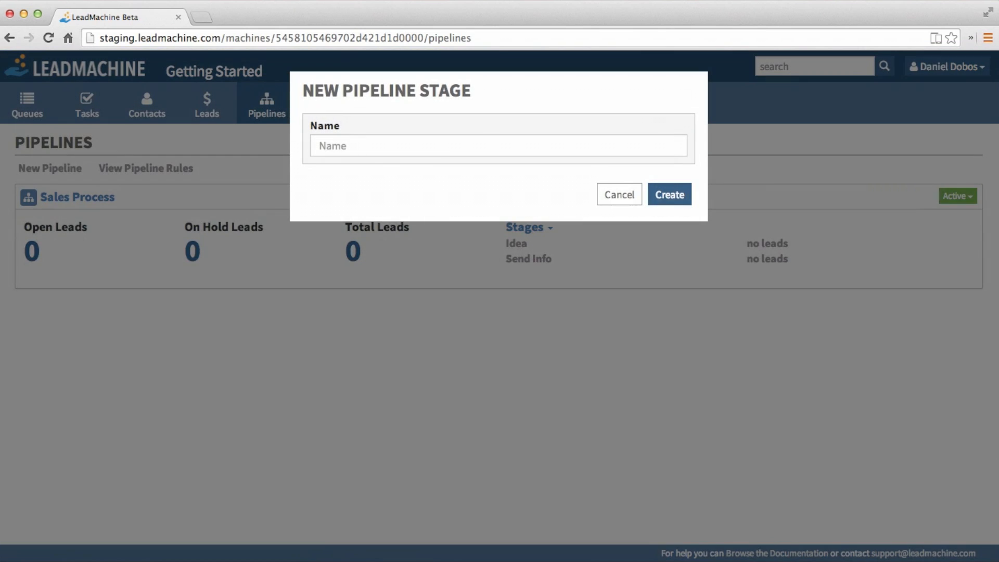
pyautogui.click(450, 148)
pyautogui.write('Pres')
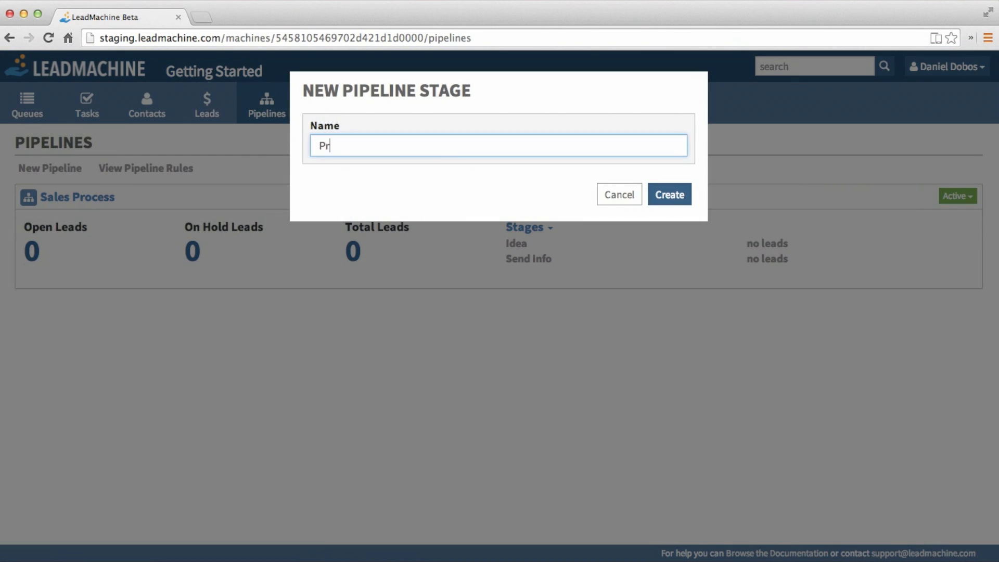
pyautogui.write('entation Done')
pyautogui.press('Return')
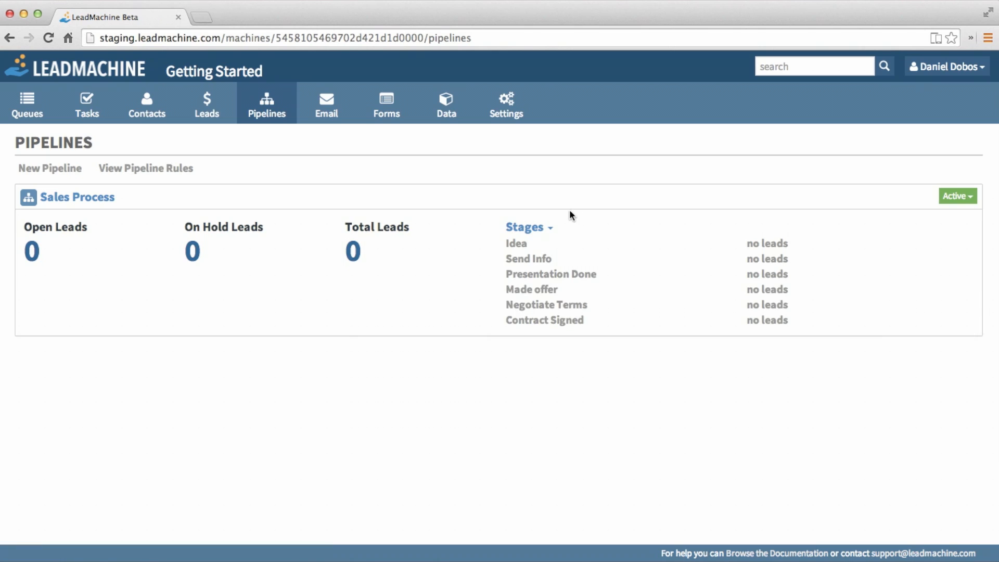
# Show the edit and sort controls for the Sales Process stages and open the Idea stage for editing.
pyautogui.click(548, 234)
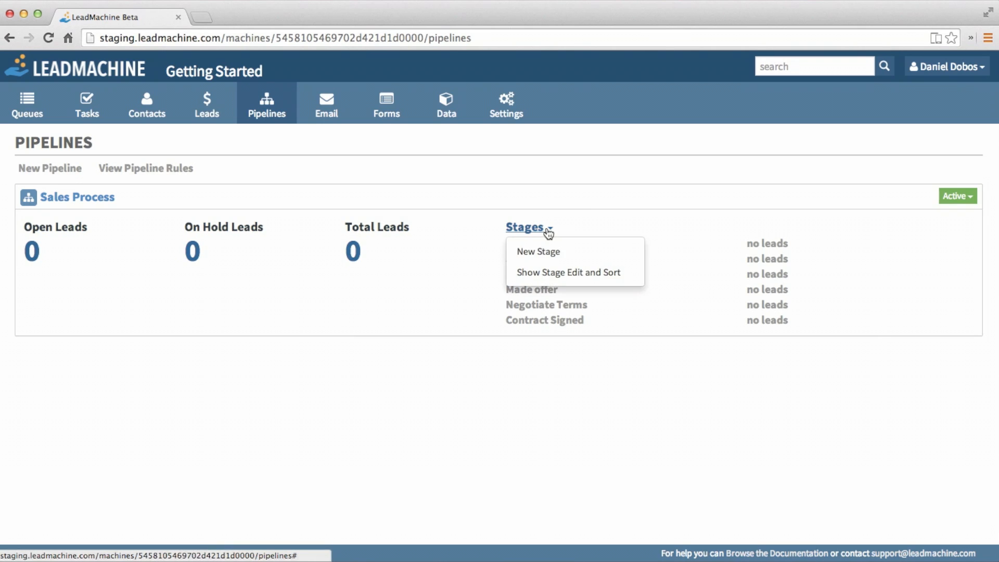
pyautogui.click(547, 271)
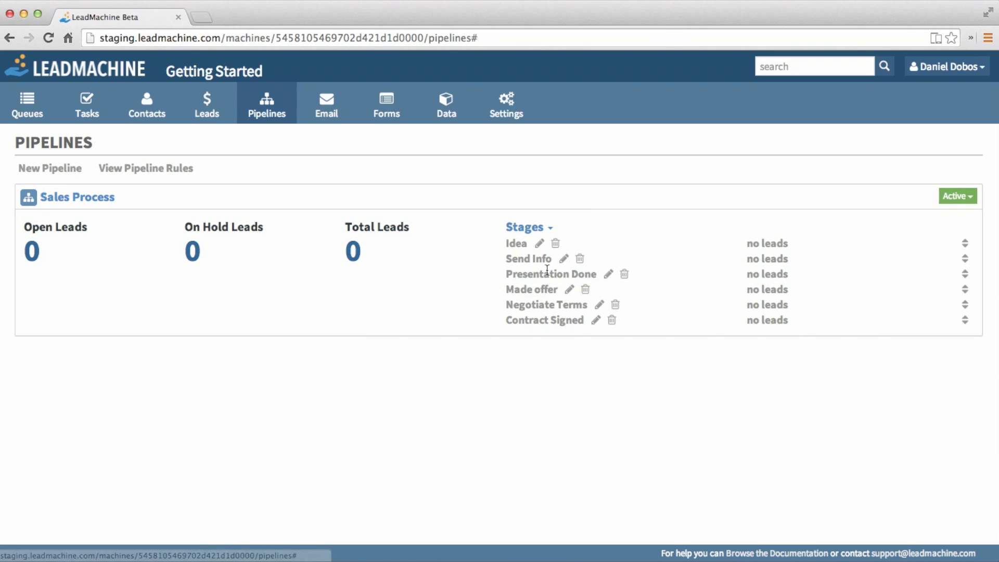
pyautogui.click(540, 246)
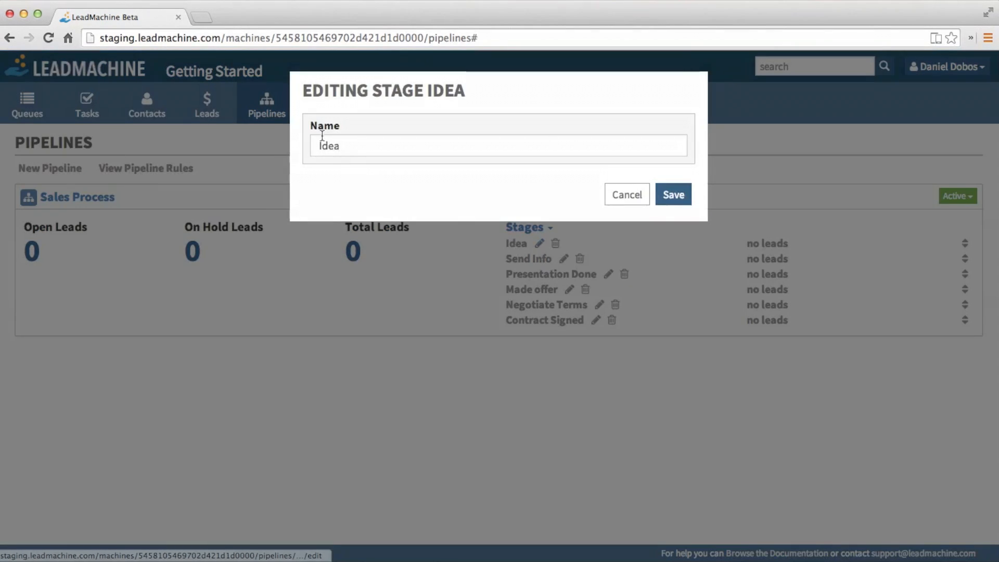
pyautogui.click(626, 196)
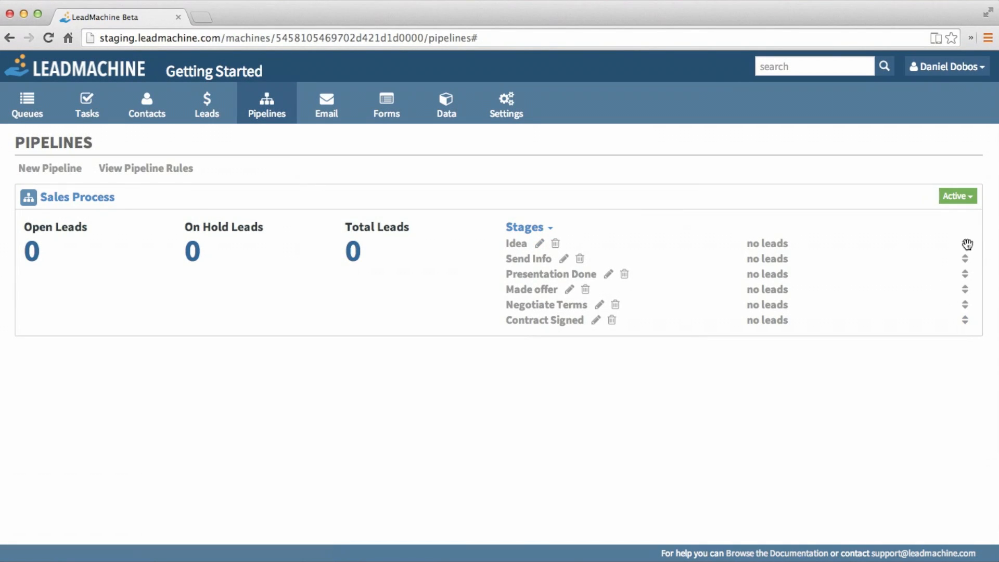
# Try reordering the Idea stage in the Sales Process pipeline and hide the stage edit and sort controls.
pyautogui.moveTo(965, 243)
pyautogui.mouseDown()
pyautogui.moveTo(964, 264)
pyautogui.moveTo(964, 241)
pyautogui.mouseUp()
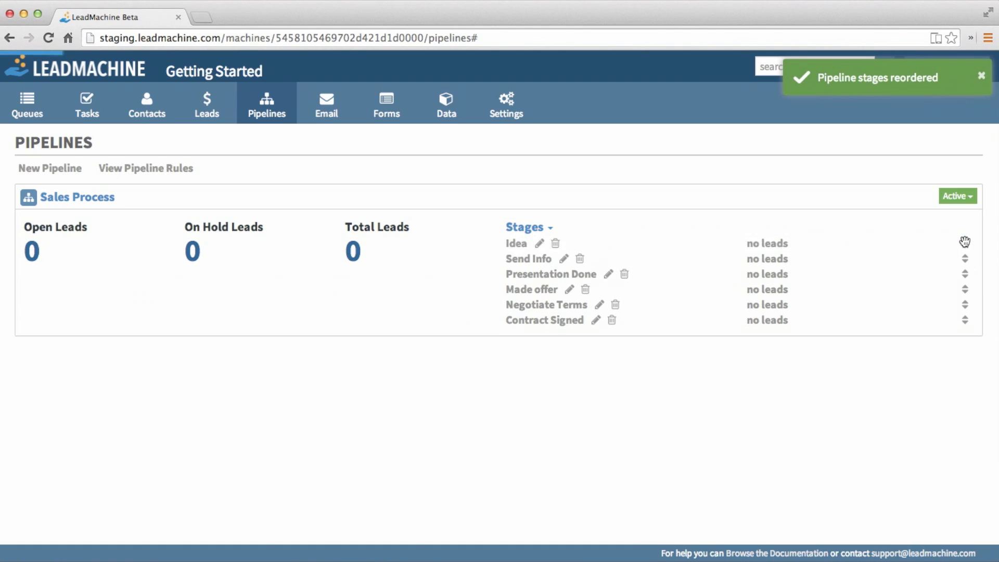
pyautogui.click(551, 229)
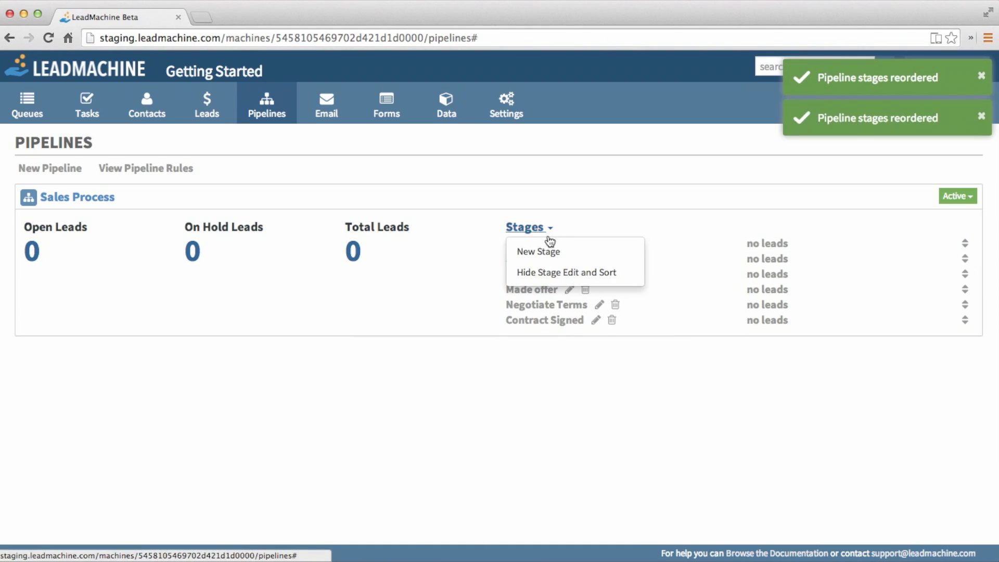
pyautogui.click(541, 271)
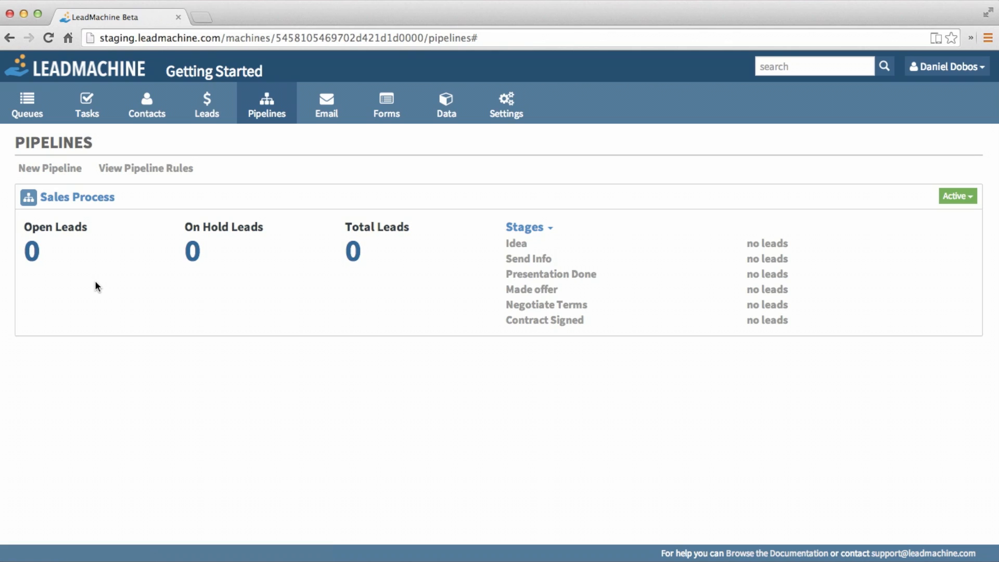
pyautogui.click(58, 172)
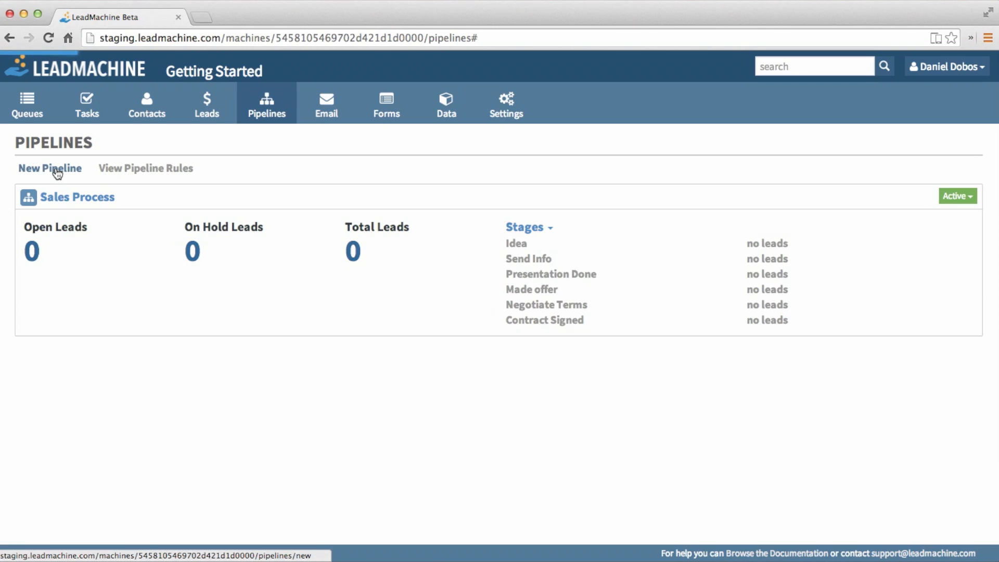
pyautogui.click(207, 146)
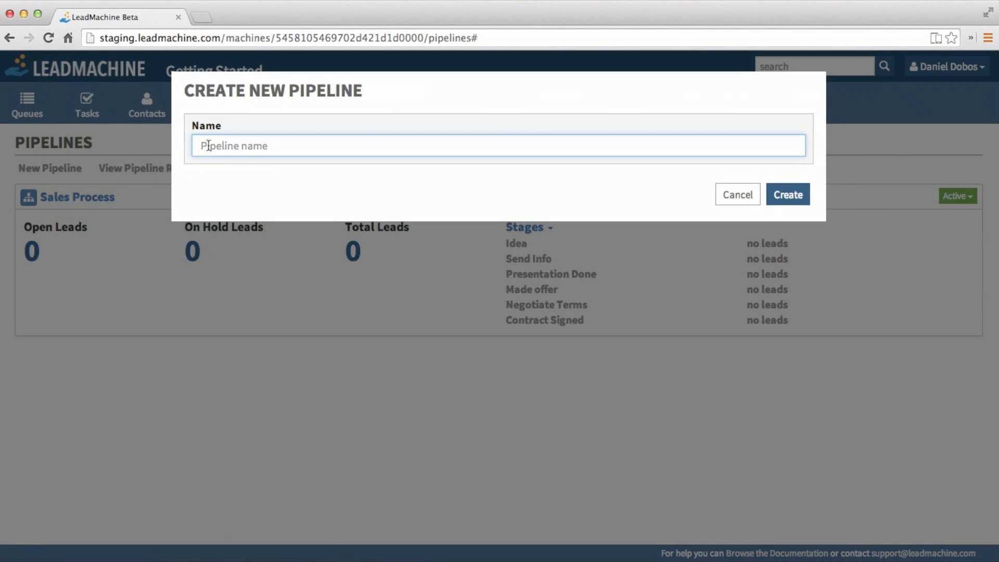
pyautogui.write('Implemet')
pyautogui.press('BackSpace')
pyautogui.write('ntation')
pyautogui.click(727, 194)
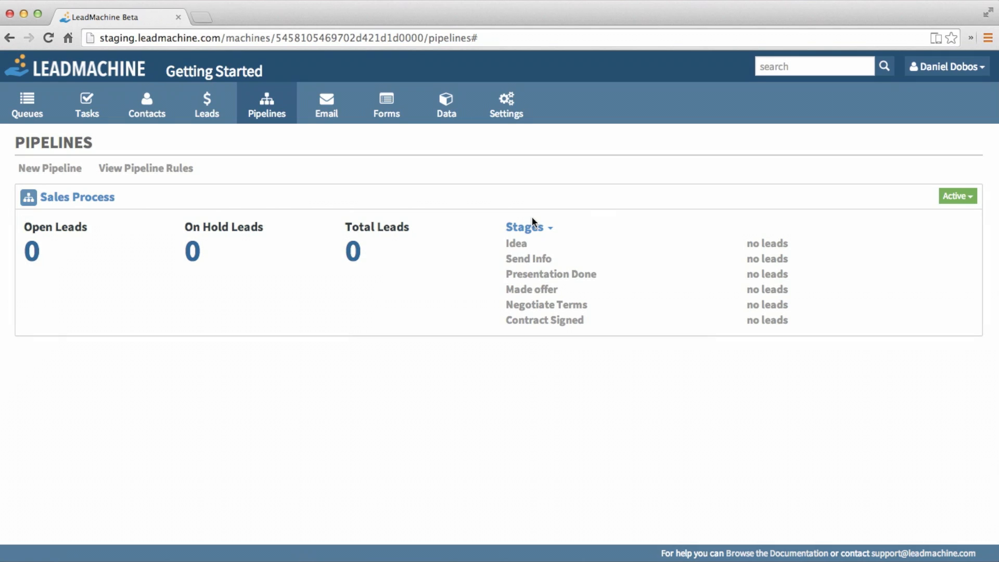
# Start a new lead named "Coaching Program" from the record of the SmithCorp CEO in the contacts.
pyautogui.click(148, 119)
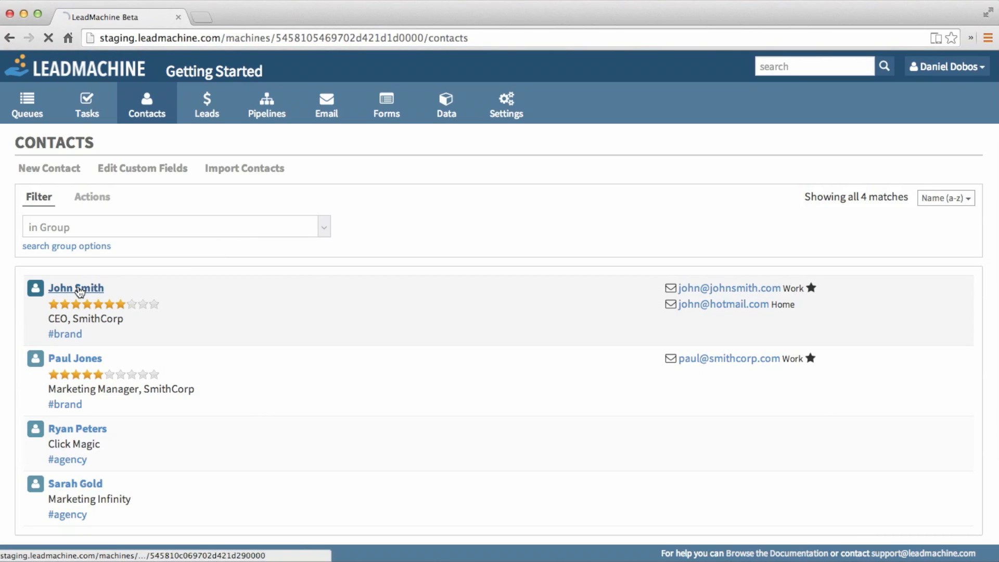
pyautogui.click(80, 290)
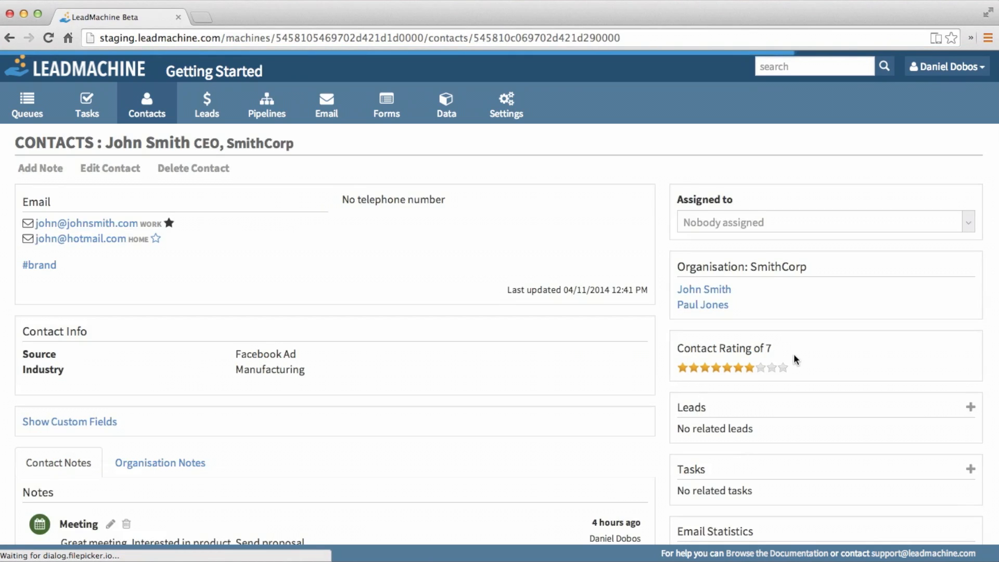
pyautogui.scroll(-1, 795, 359)
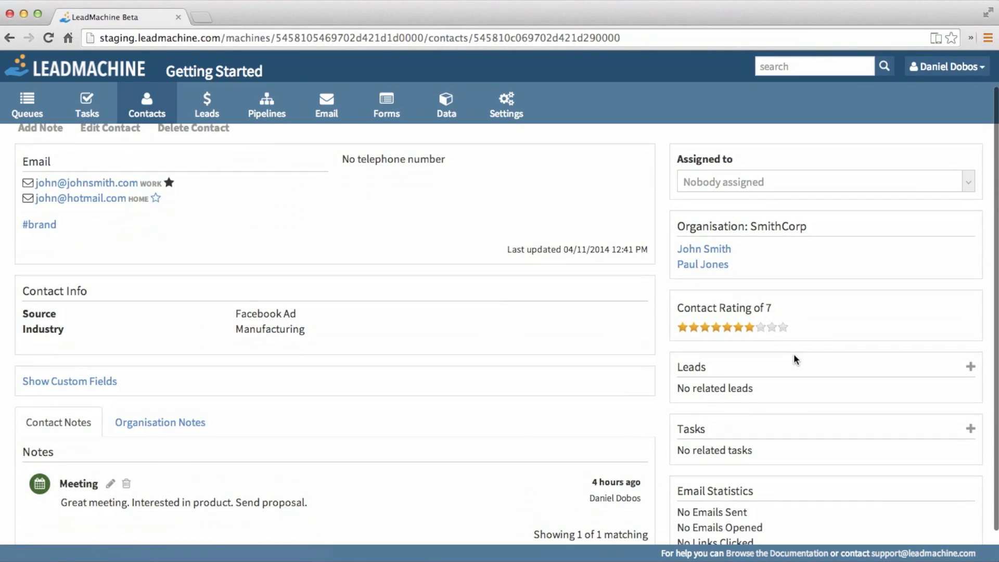
pyautogui.click(971, 367)
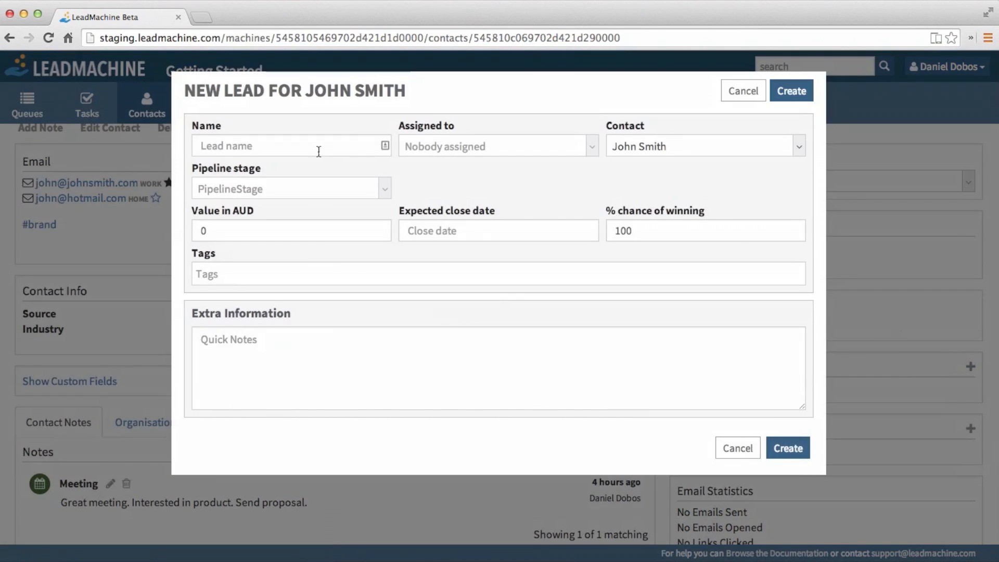
pyautogui.click(318, 149)
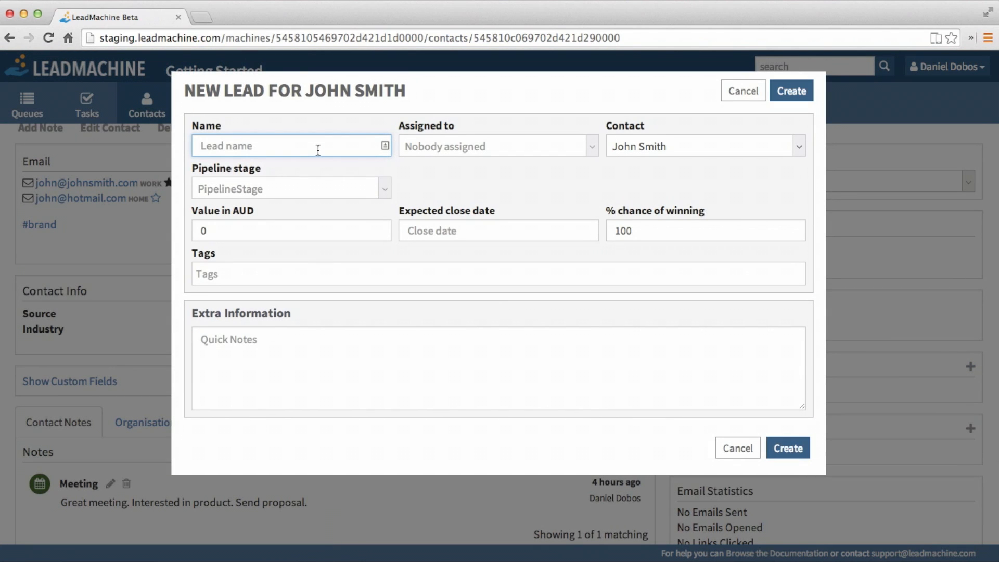
pyautogui.write('Coaching Program')
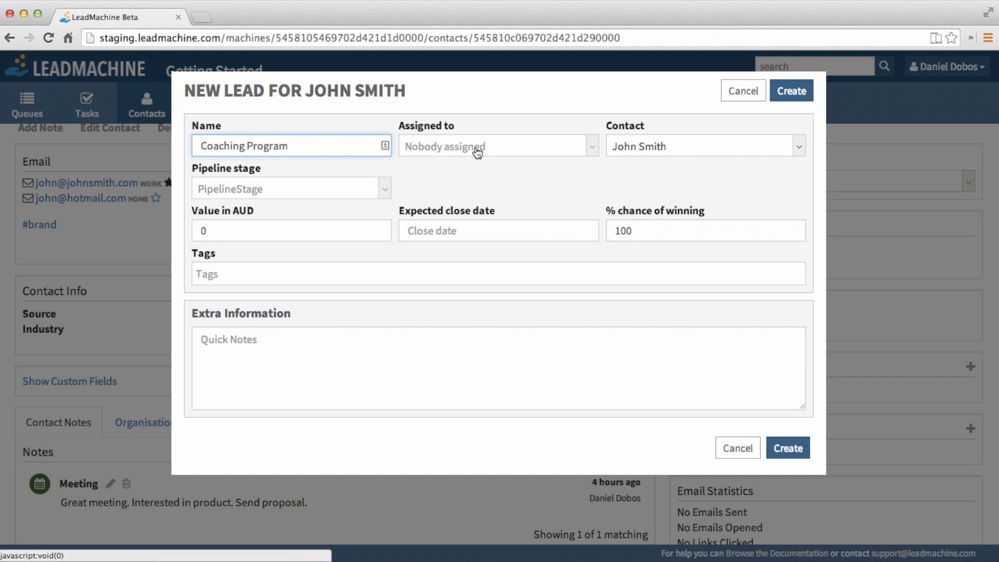
# Assign the new lead to the Idea stage of Sales Process and set its value to 5000 AUD.
pyautogui.click(308, 189)
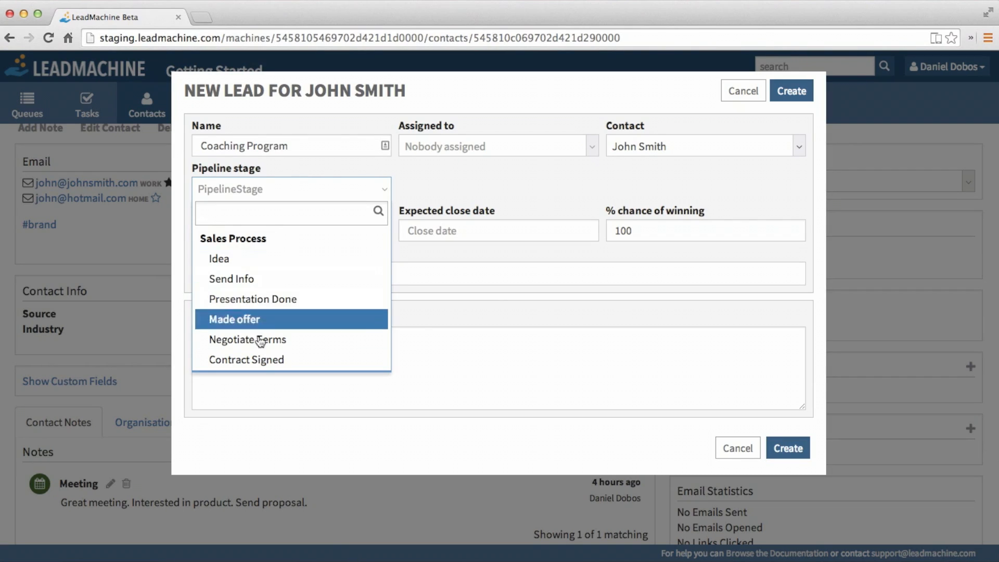
pyautogui.click(265, 258)
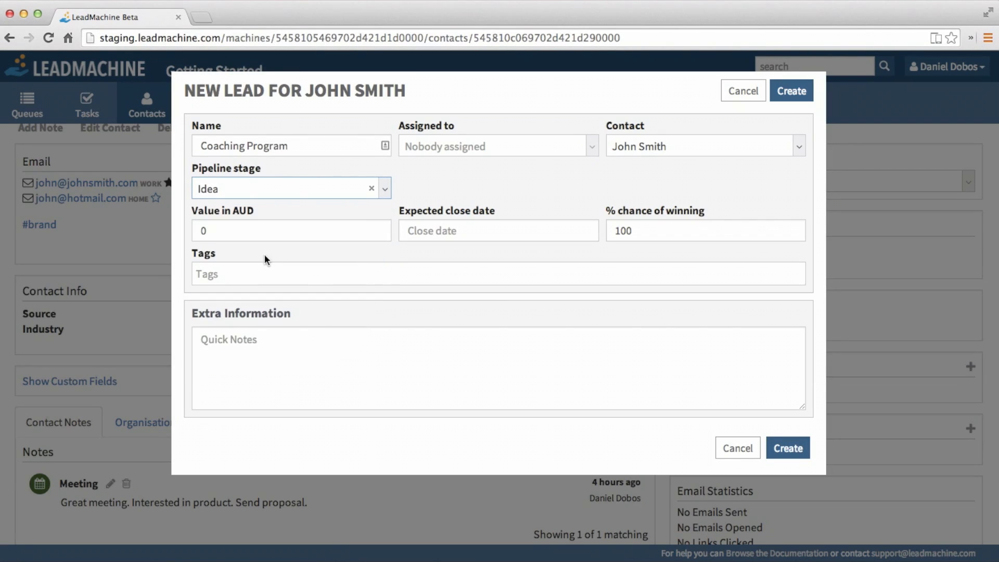
pyautogui.click(236, 230)
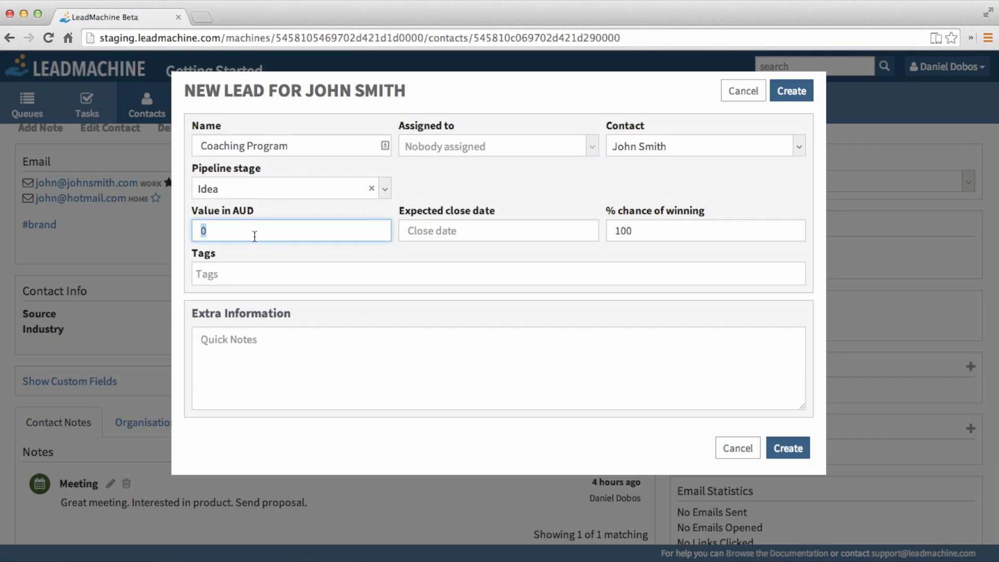
pyautogui.write('5000')
pyautogui.press('Tab')
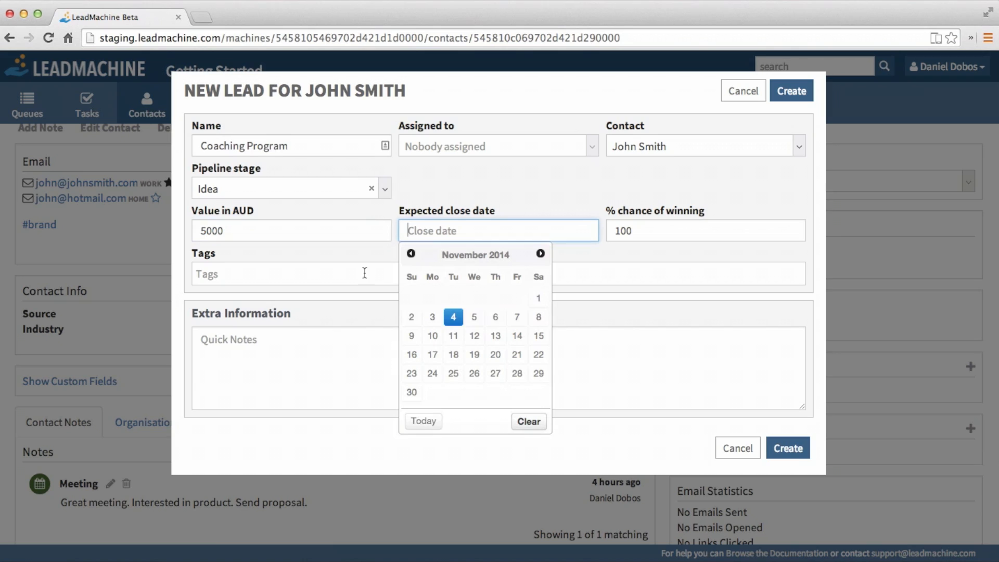
# Set the lead's expected close date to 26/11/2014 and its chance of winning to 50%, leaving the tags empty.
pyautogui.click(474, 373)
pyautogui.doubleClick(640, 231)
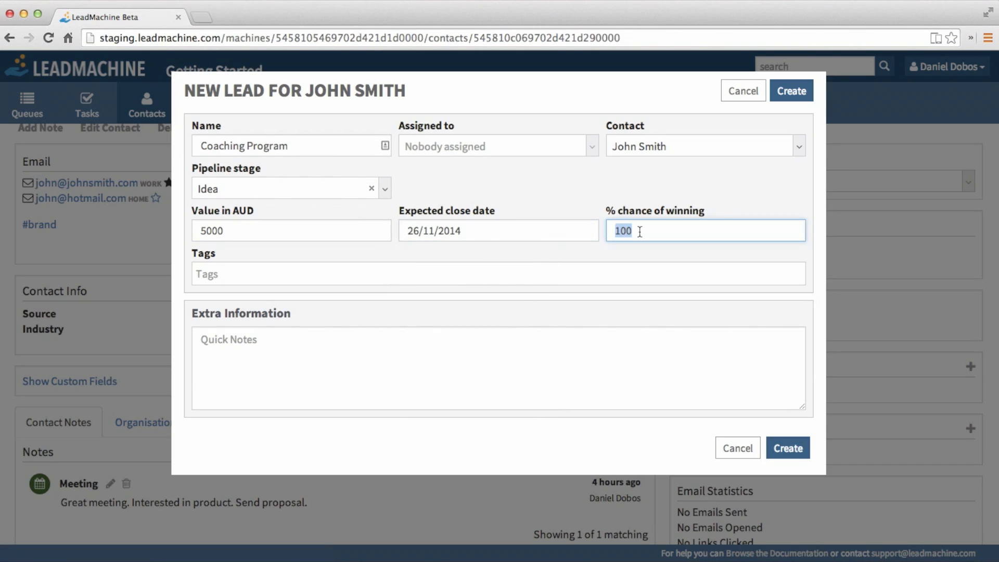
pyautogui.write('50')
pyautogui.click(312, 276)
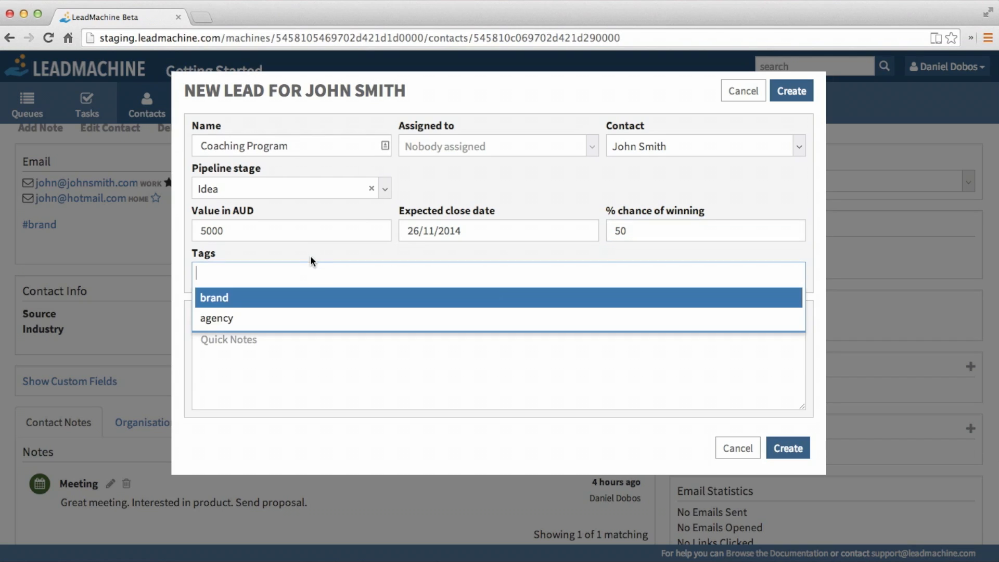
pyautogui.press('Escape')
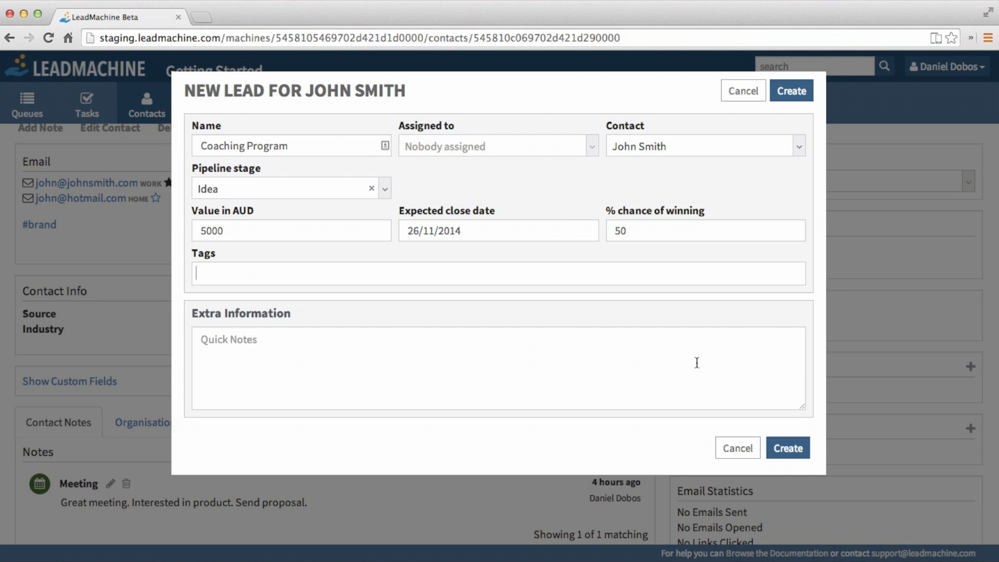
# Create the Coaching Program lead and review its entry among the leads on the contact's record.
pyautogui.click(786, 450)
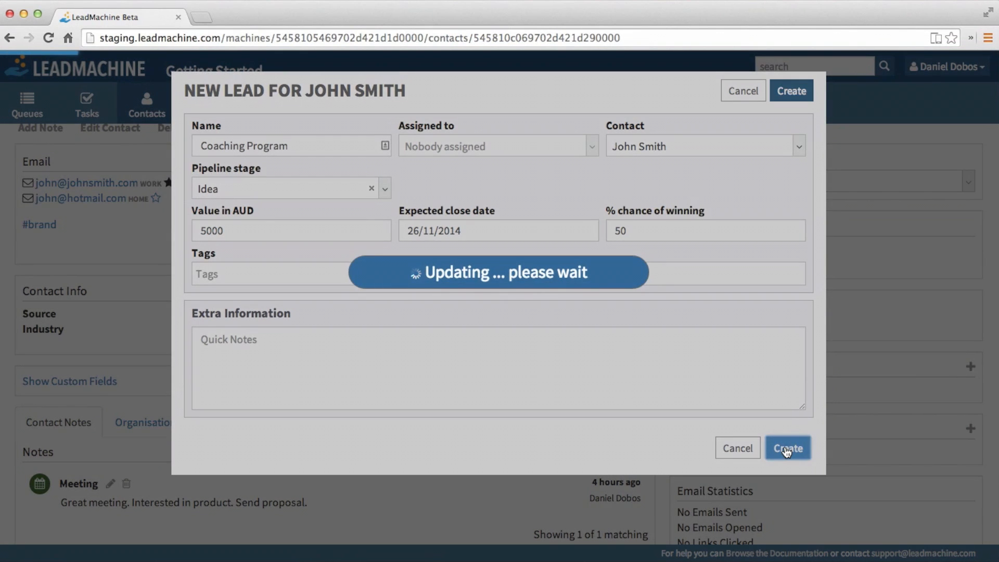
pyautogui.scroll(-1, 758, 405)
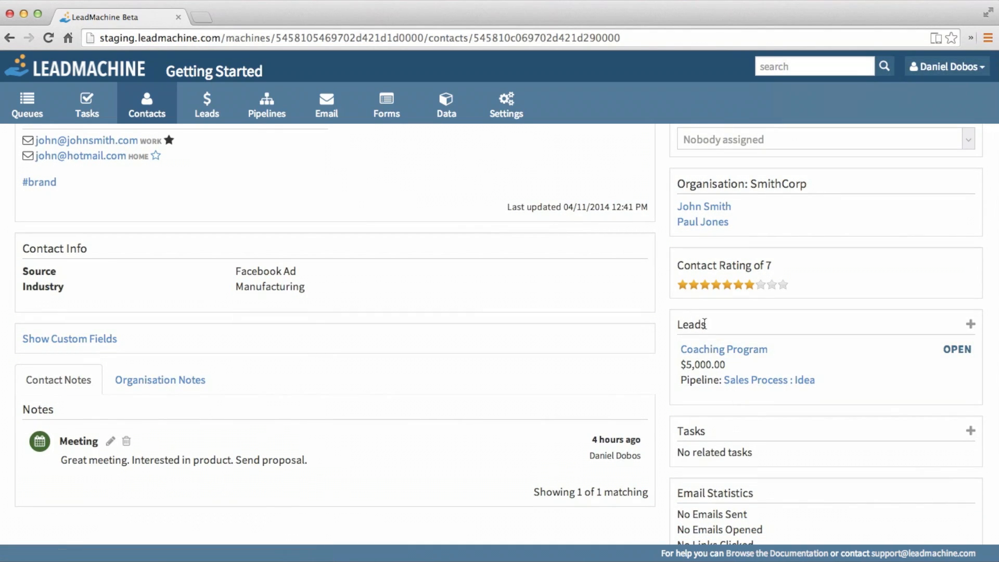
pyautogui.scroll(3, 705, 324)
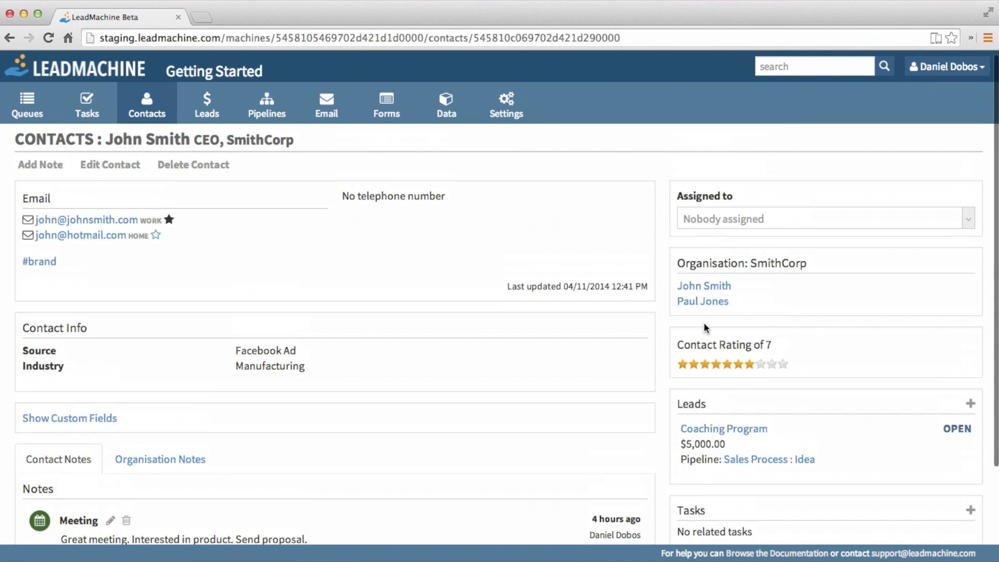
pyautogui.scroll(-2, 704, 323)
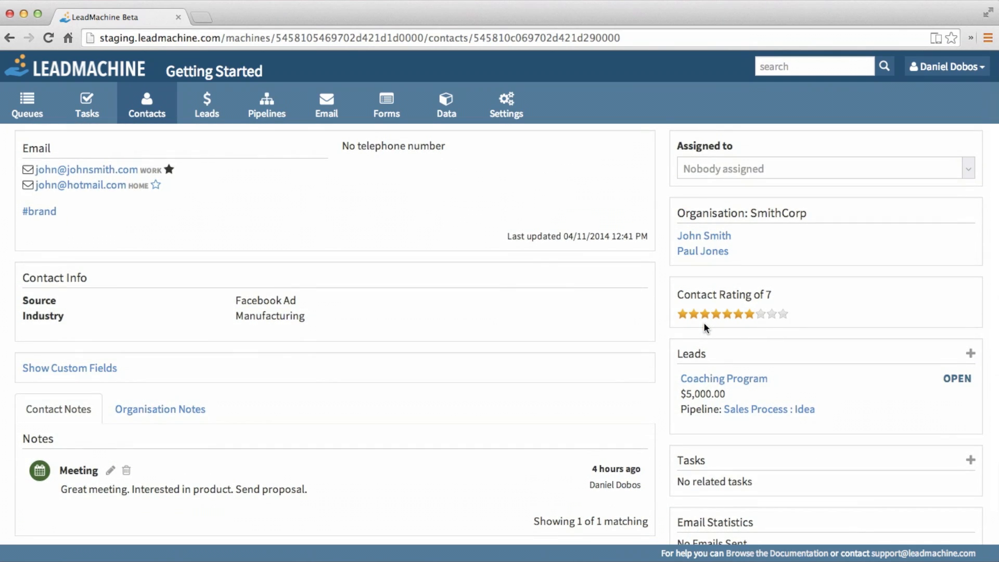